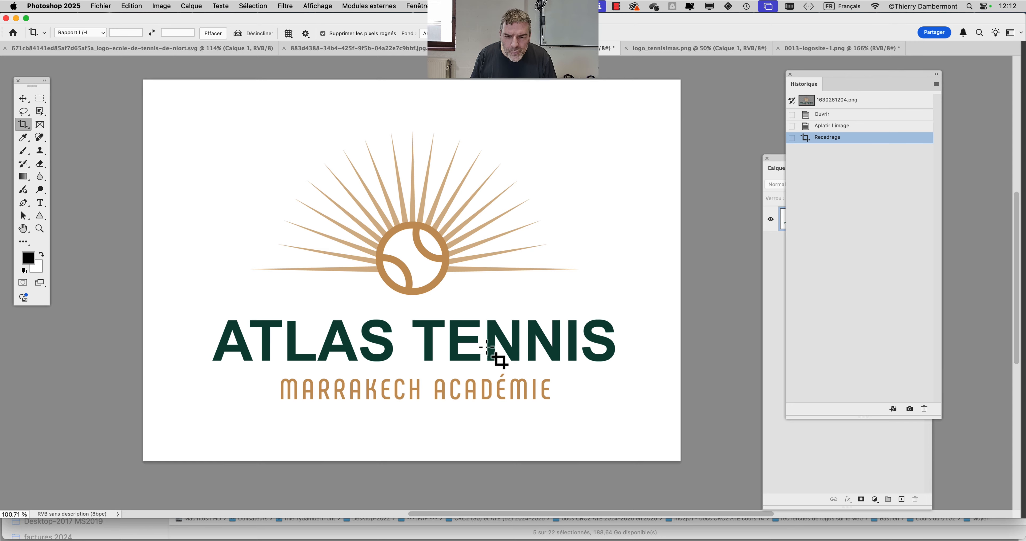
# Select the sunburst and ball above ATLAS TENNIS with a rectangular marquee, move them down closer to the title, and deselect.
pyautogui.scroll(10, 494, 354)
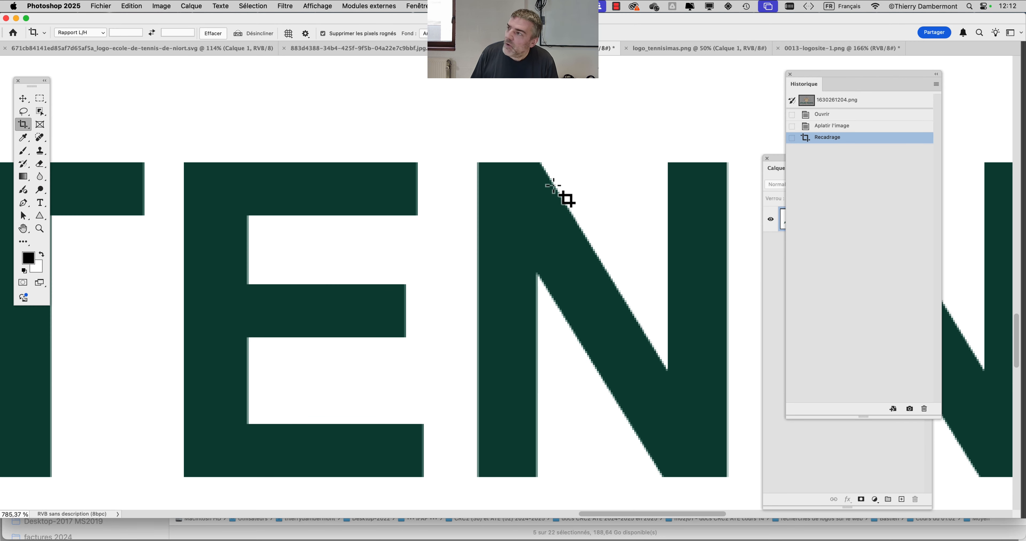
pyautogui.scroll(-3, 515, 303)
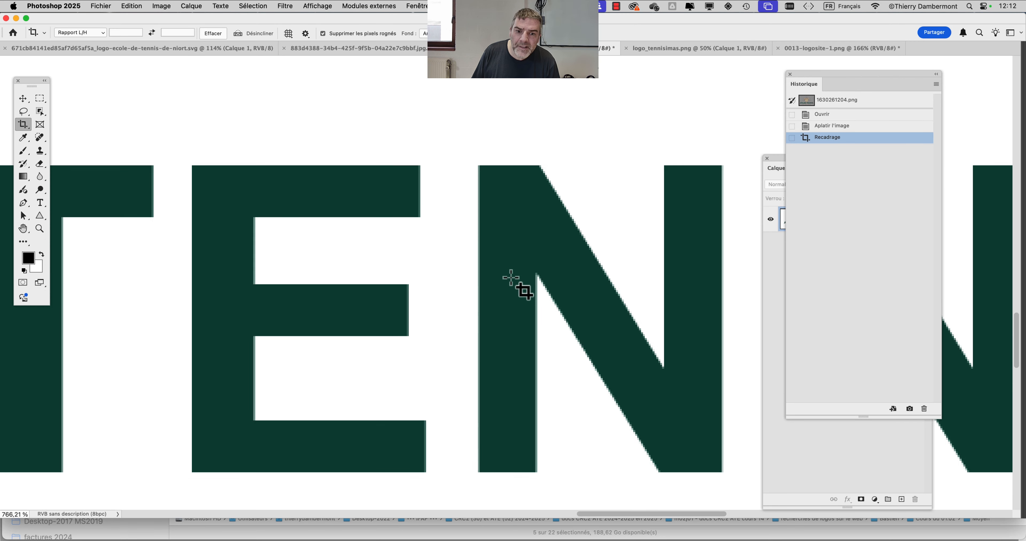
pyautogui.scroll(-10, 515, 248)
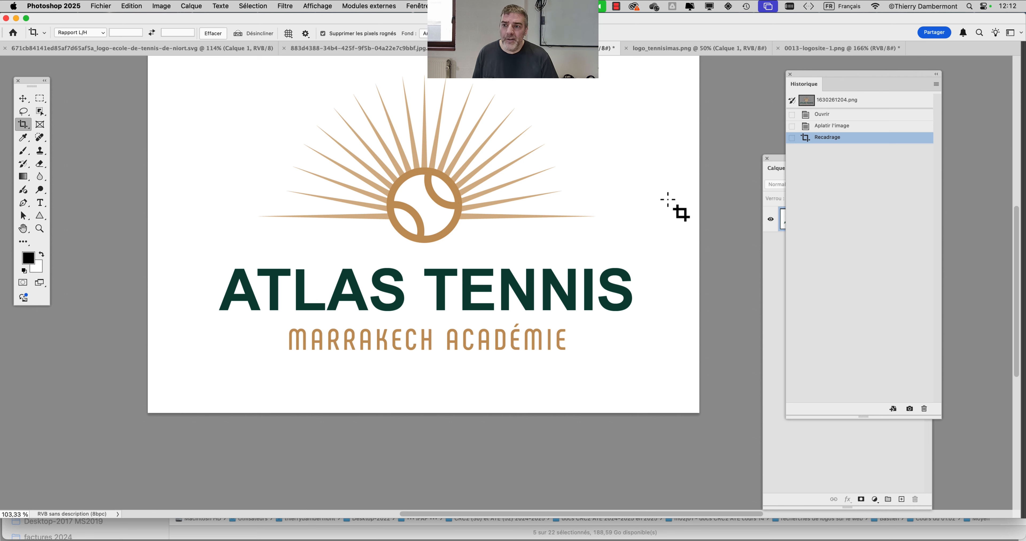
pyautogui.click(40, 98)
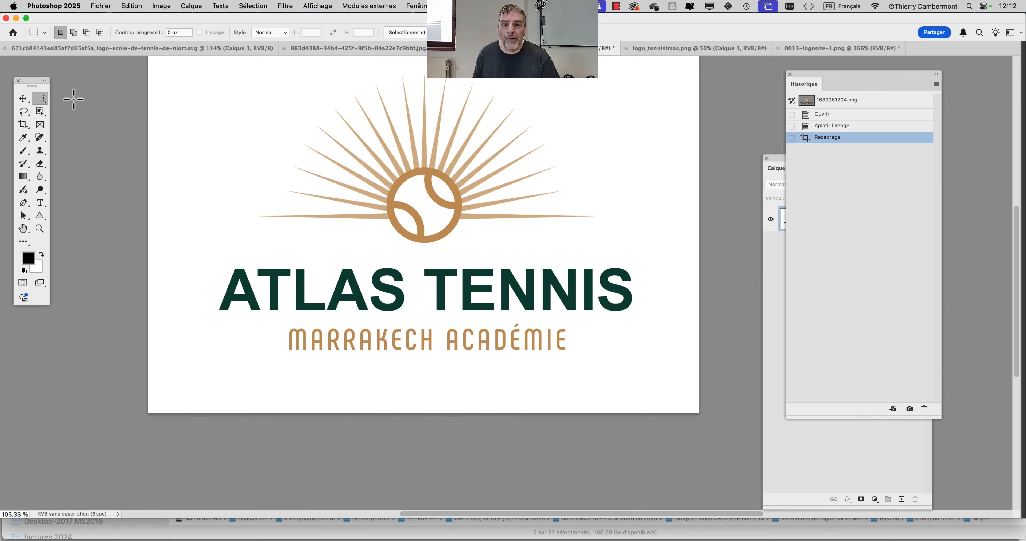
pyautogui.moveTo(222, 68); pyautogui.dragTo(634, 252)
pyautogui.press('shift+super+Down')
pyautogui.press('shift+super+Down')
pyautogui.press('shift+super+Down')
pyautogui.press('shift+super+Down')
pyautogui.press('shift+super+Down')
pyautogui.press('super+d')
# Select the MARRAKECH ACADÉMIE line with a rectangular marquee, move it up closer to the ATLAS TENNIS title, and deselect.
pyautogui.moveTo(263, 319); pyautogui.dragTo(593, 368)
pyautogui.press('shift+super+Up')
pyautogui.press('shift+super+Up')
pyautogui.press('super+d')
pyautogui.moveTo(317, 291); pyautogui.dragTo(258, 297)
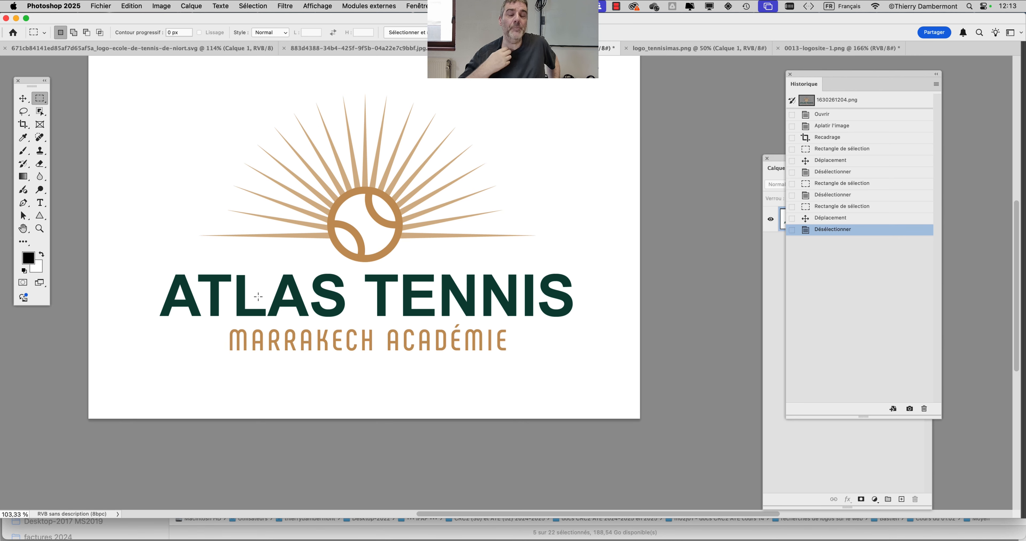
# Compare the logo's Recadrage history state with the latest state to judge the tighter spacing between its elements.
pyautogui.click(834, 118)
pyautogui.click(864, 229)
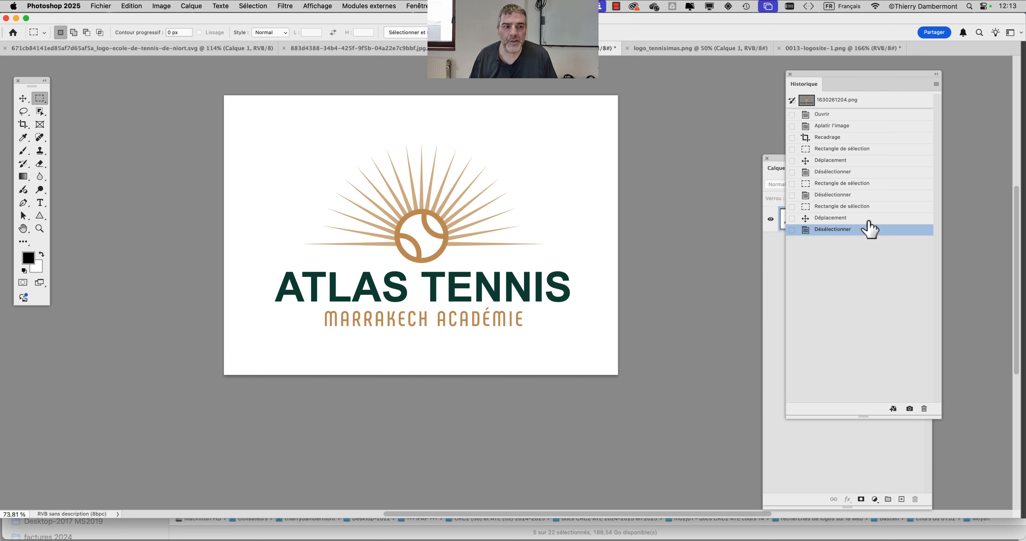
pyautogui.click(849, 163)
pyautogui.press('super+z')
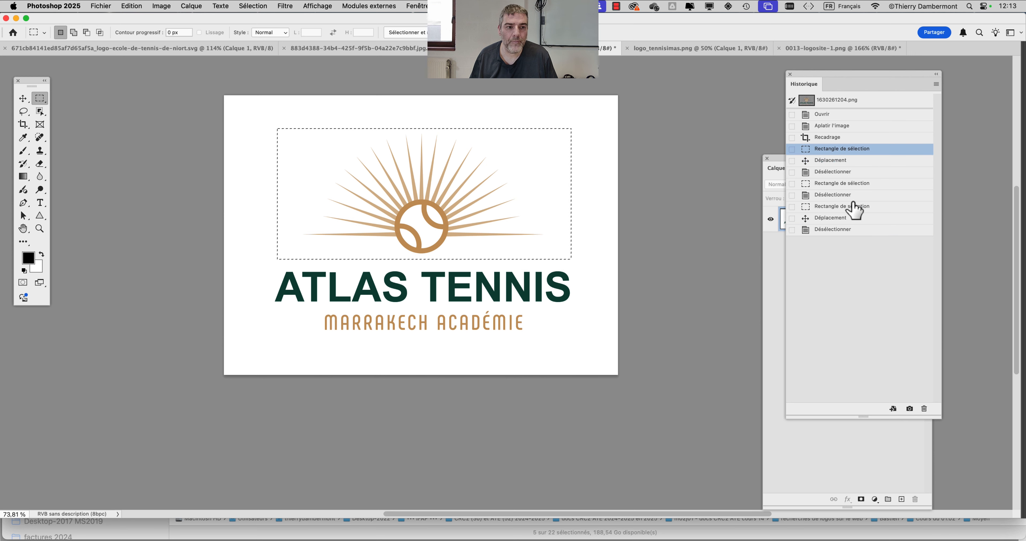
pyautogui.click(835, 229)
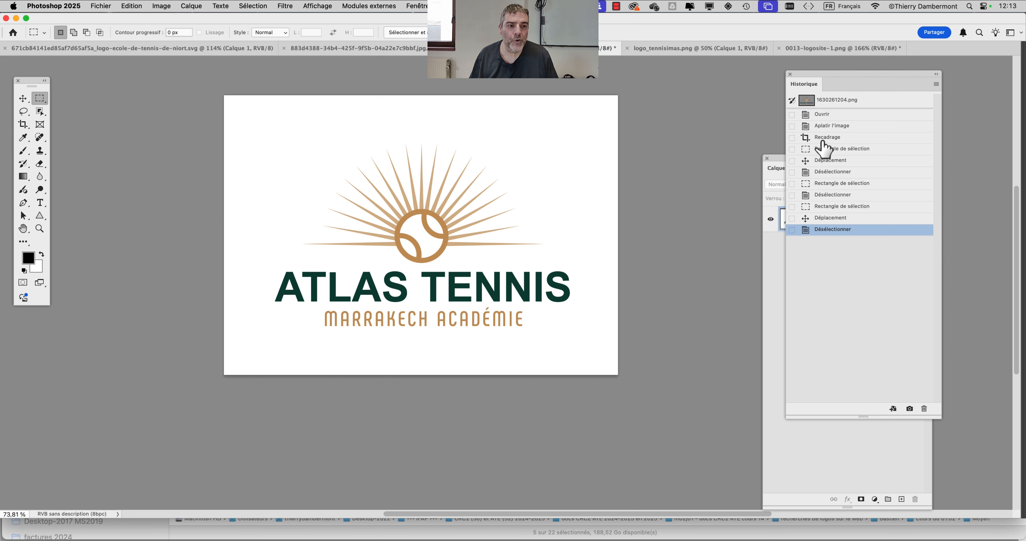
pyautogui.click(821, 139)
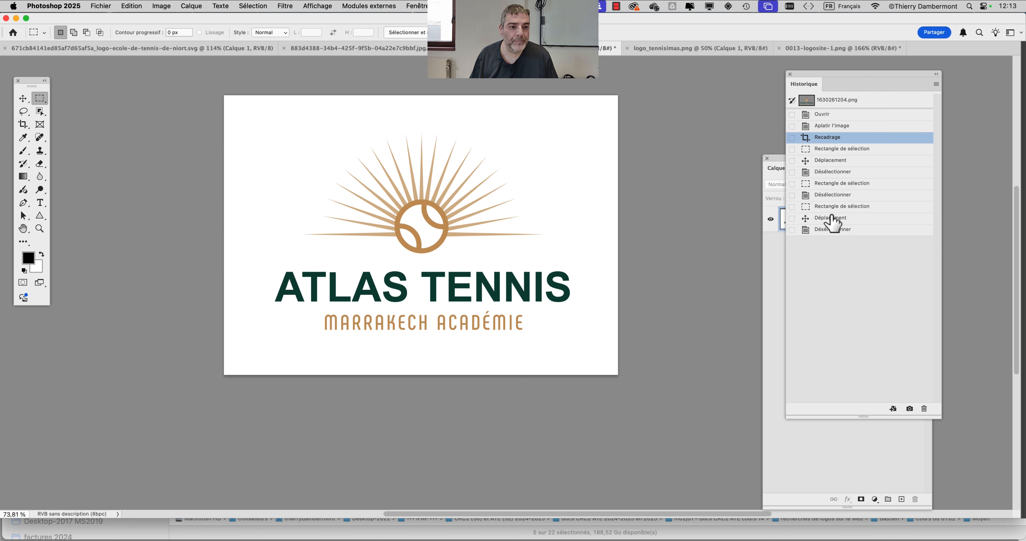
pyautogui.click(832, 230)
pyautogui.click(834, 139)
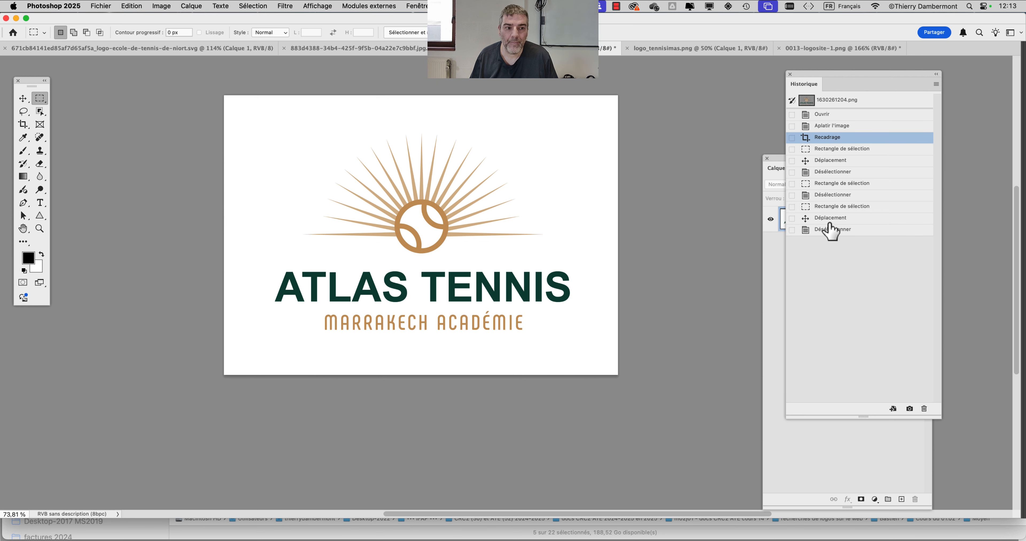
pyautogui.click(832, 230)
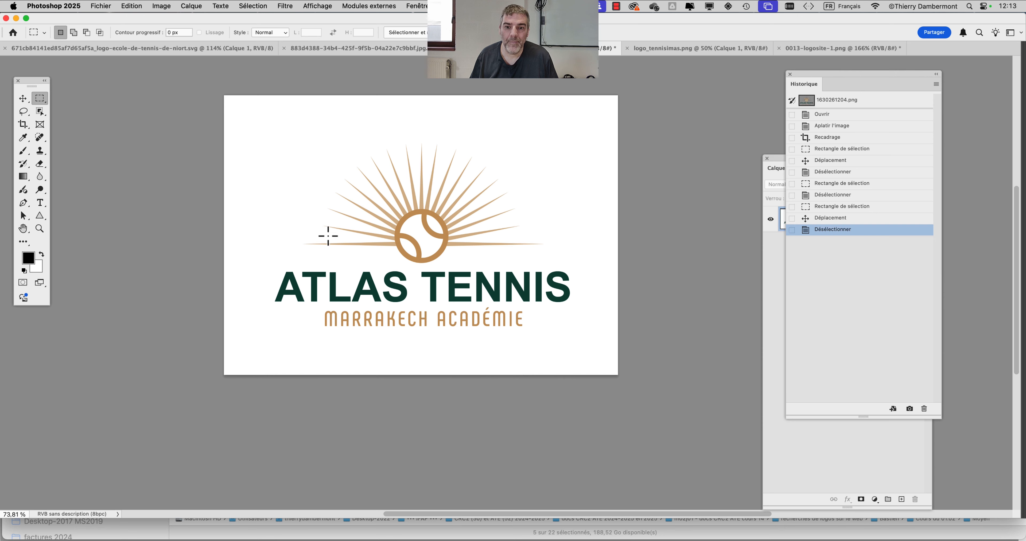
pyautogui.scroll(5, 360, 234)
pyautogui.scroll(3, 360, 233)
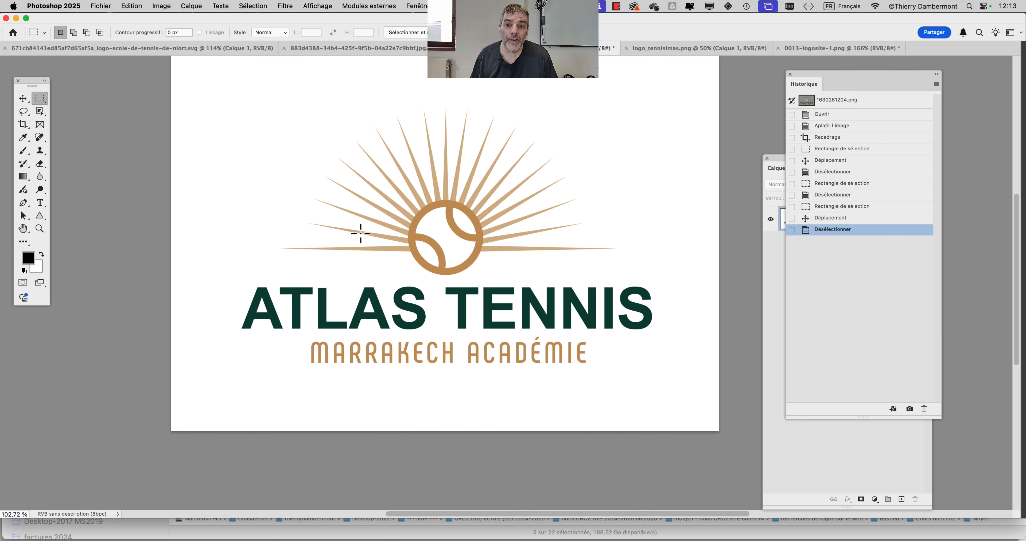
pyautogui.scroll(3, 398, 215)
pyautogui.scroll(4, 427, 240)
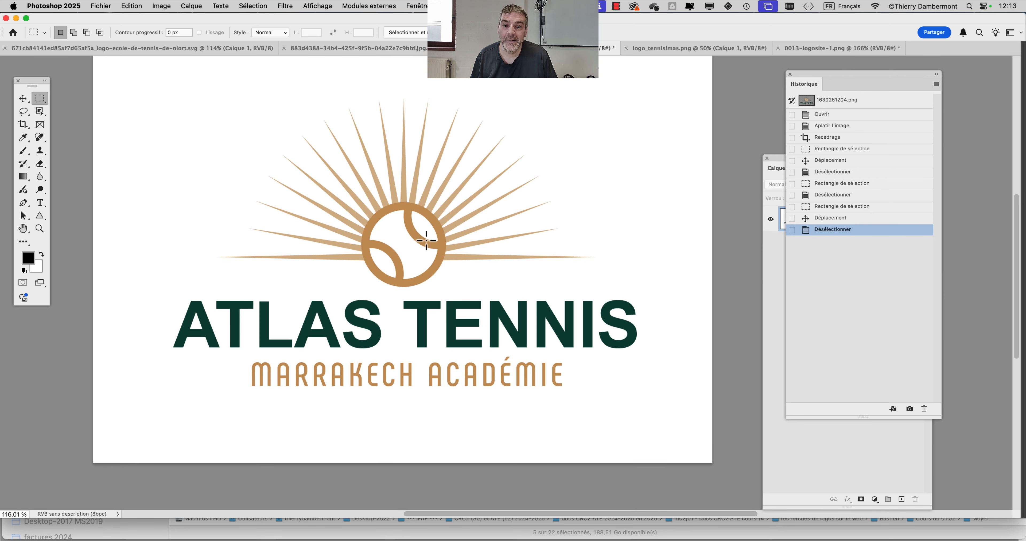
pyautogui.moveTo(479, 233); pyautogui.dragTo(505, 246)
pyautogui.scroll(-1, 505, 246)
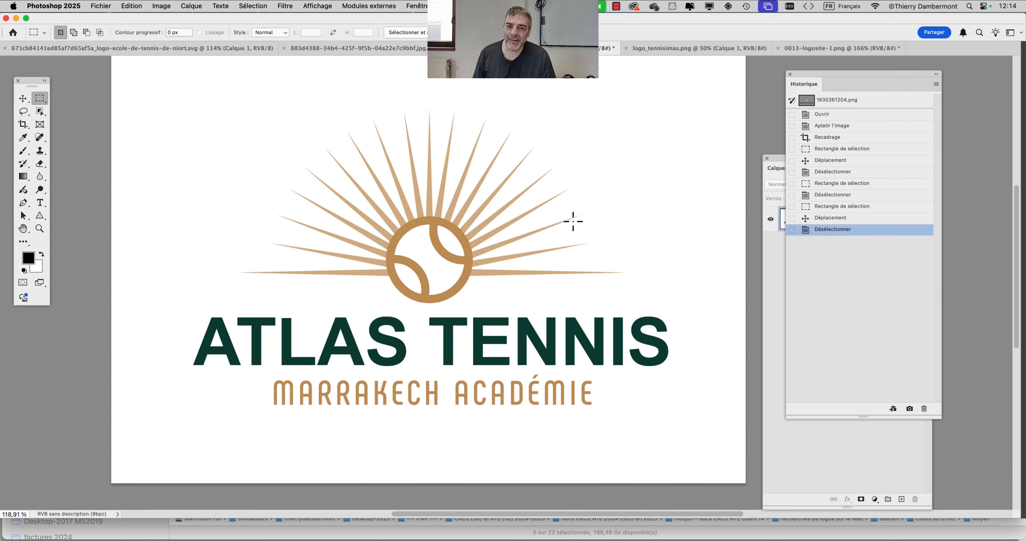
pyautogui.scroll(-1, 573, 224)
# Switch to logo_tennisimas.png and examine the spacing between the T symbol, the ball, the TENNISIMAS name and the tagline.
pyautogui.hotkey('ctrl', 'Tab')
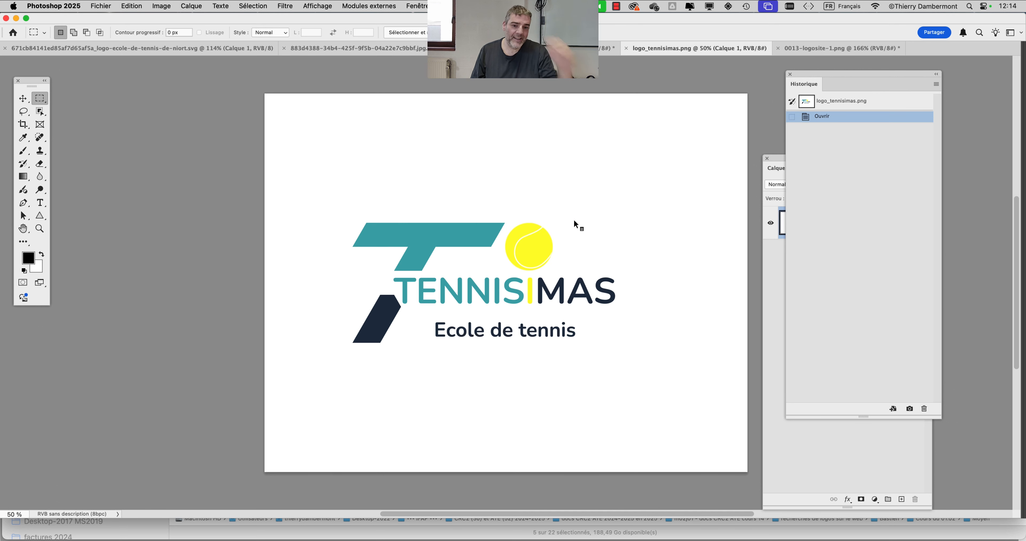
pyautogui.scroll(5, 572, 262)
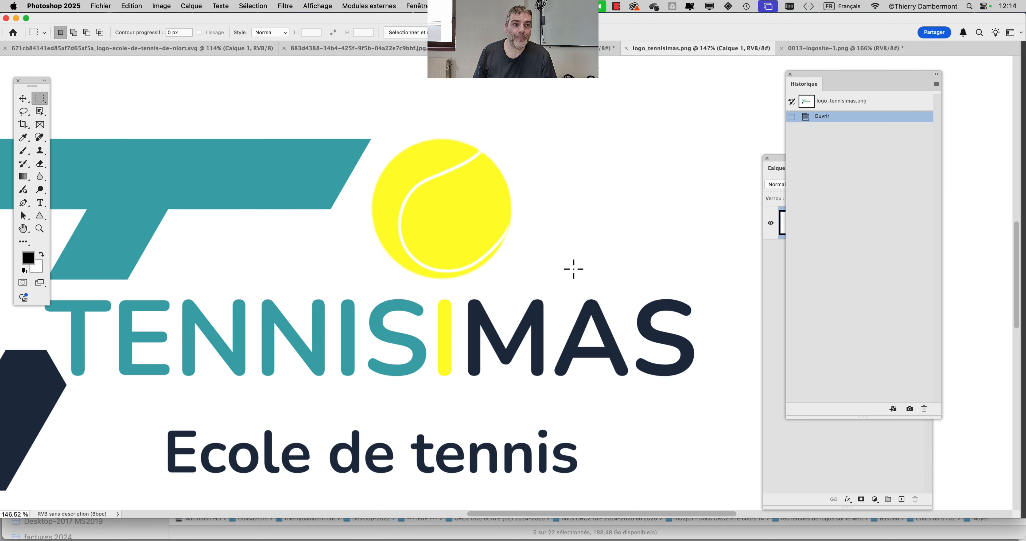
pyautogui.scroll(-3, 574, 269)
pyautogui.moveTo(474, 259); pyautogui.dragTo(504, 215)
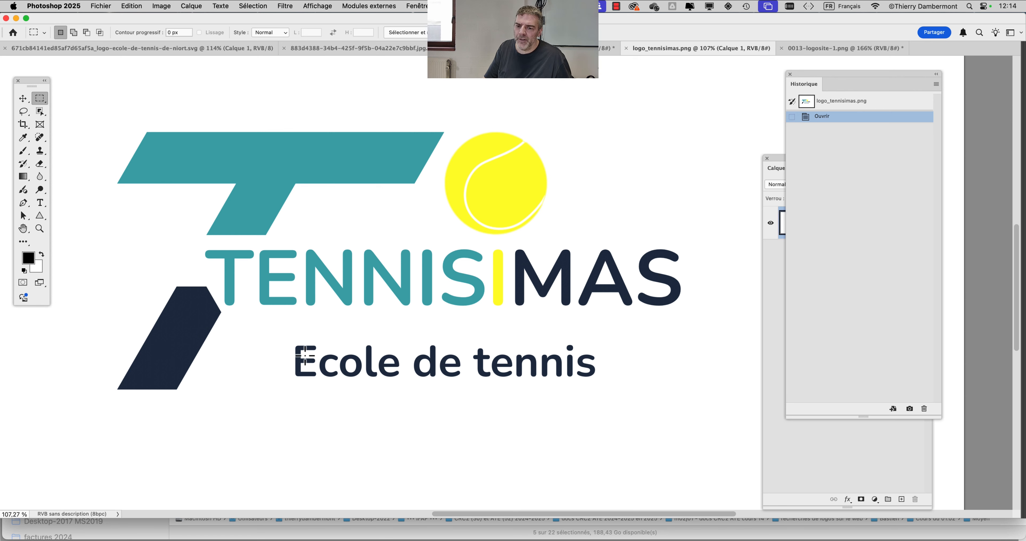
pyautogui.scroll(4, 306, 358)
pyautogui.scroll(-5, 305, 358)
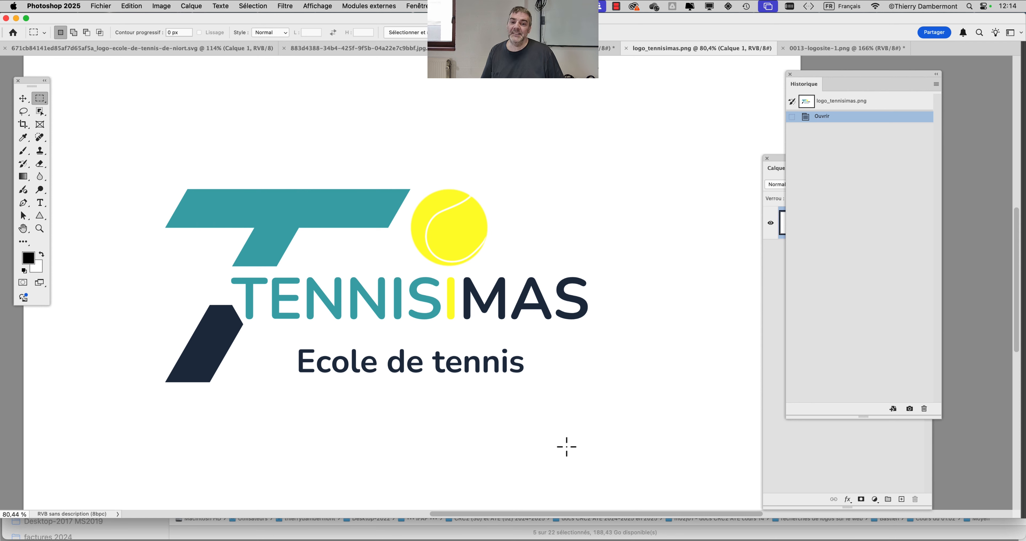
pyautogui.scroll(-2, 566, 446)
pyautogui.scroll(-2, 567, 446)
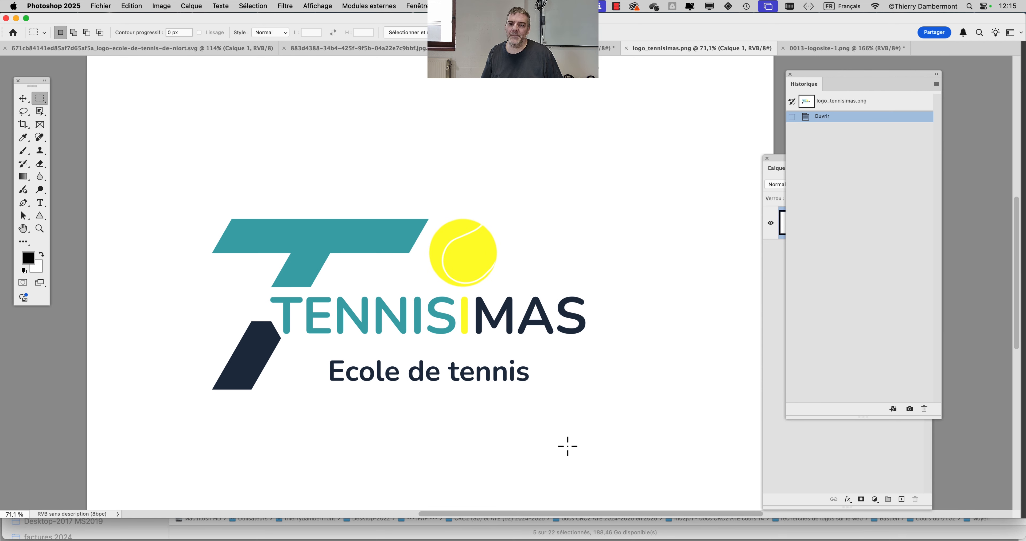
pyautogui.scroll(-1, 567, 446)
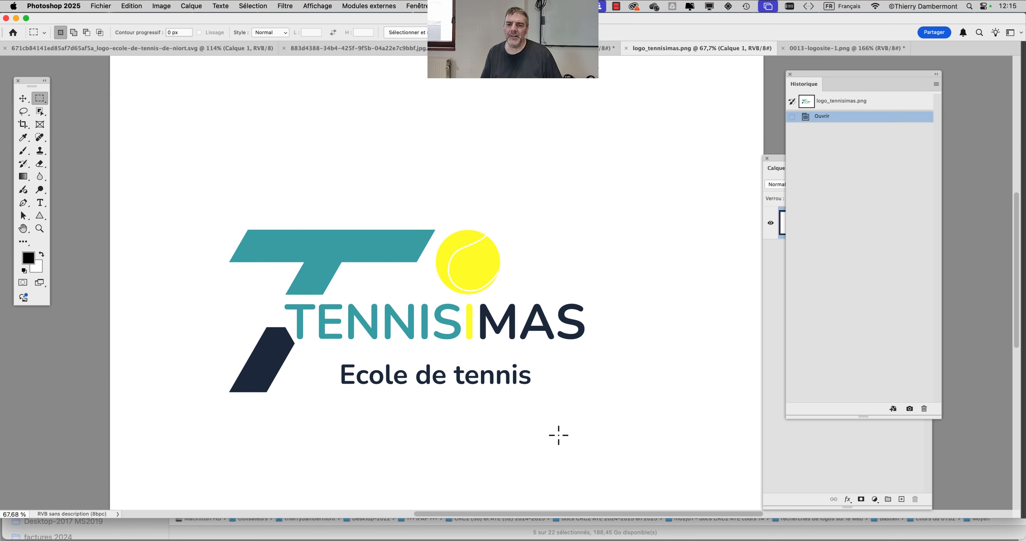
pyautogui.scroll(14, 270, 333)
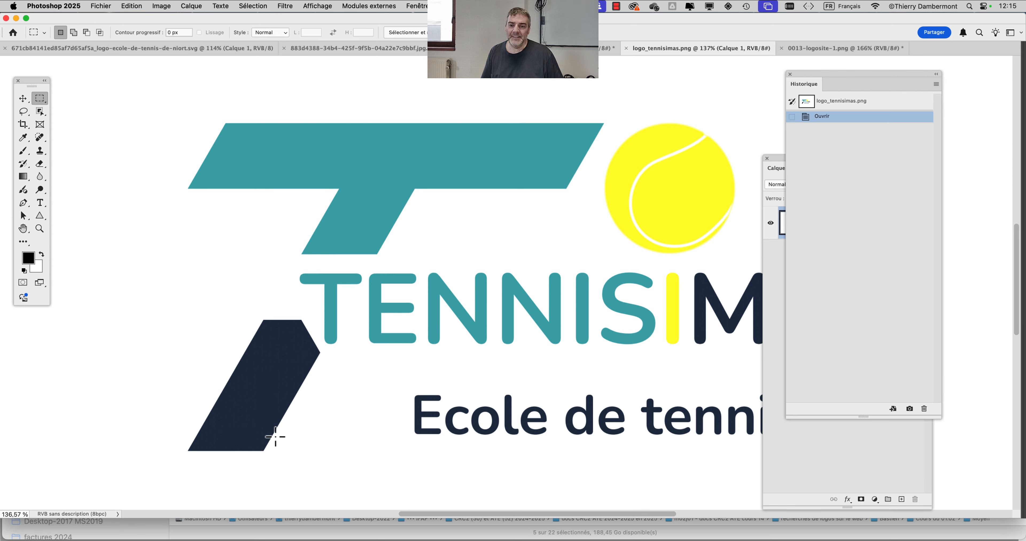
pyautogui.scroll(-8, 274, 431)
pyautogui.moveTo(310, 388); pyautogui.dragTo(254, 338)
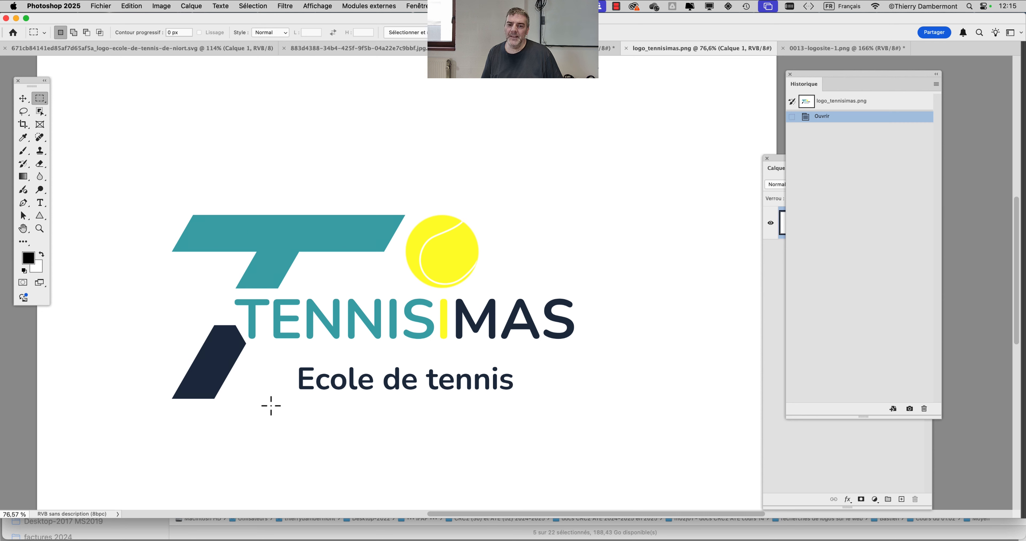
# Move the "Ecole de tennis" tagline up just beneath TENNISIMAS, flatten the image and deselect.
pyautogui.moveTo(296, 363); pyautogui.dragTo(530, 397)
pyautogui.click(23, 98)
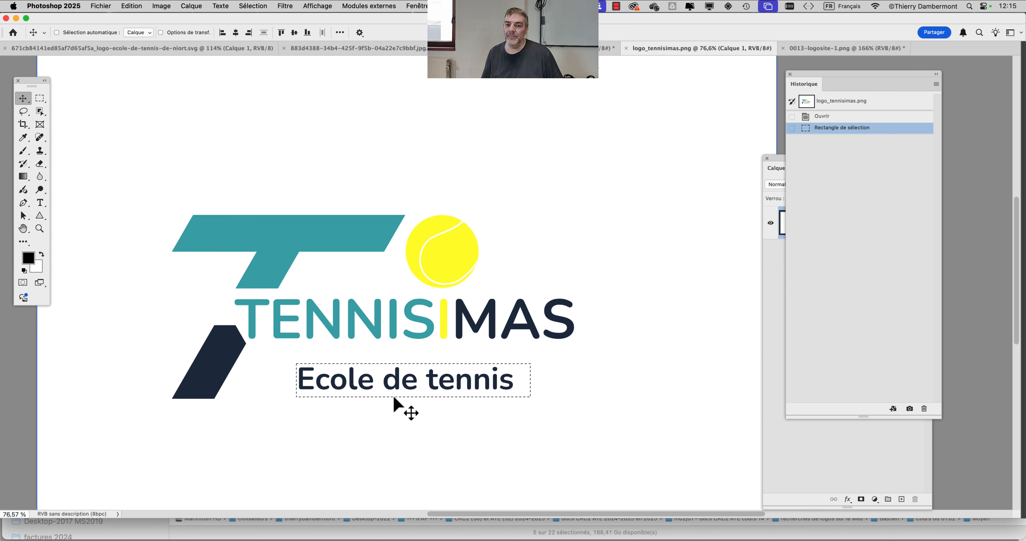
pyautogui.moveTo(389, 386); pyautogui.dragTo(388, 364)
pyautogui.click(191, 5)
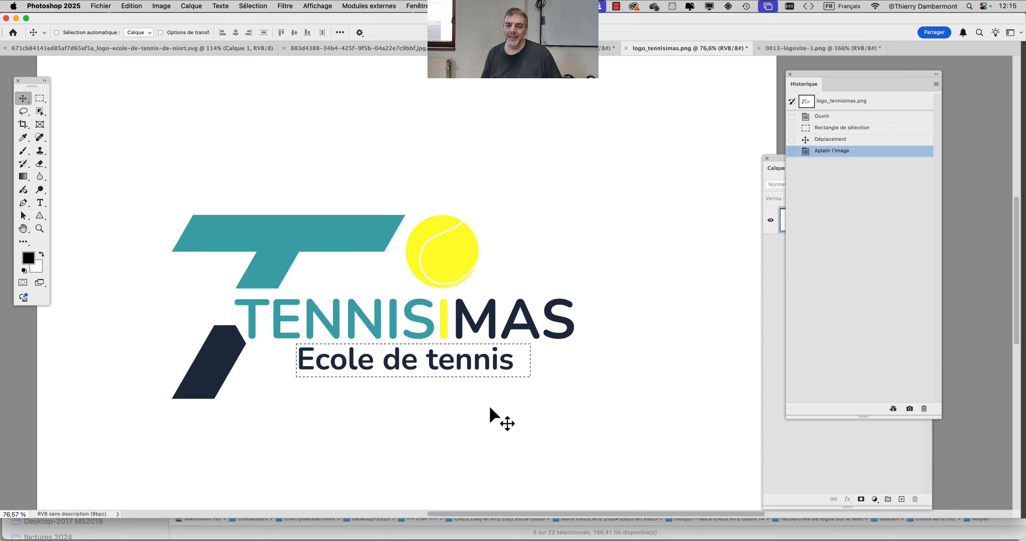
pyautogui.press('super+d')
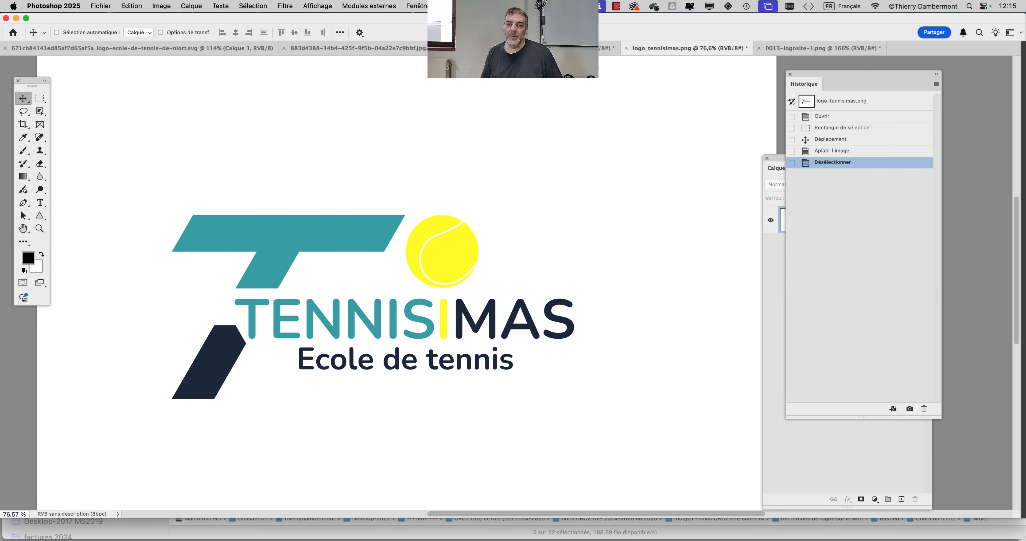
# Select all the yellow areas of the logo with Color Range, sampling the colour from the tennis ball.
pyautogui.scroll(5, 446, 319)
pyautogui.scroll(-2, 447, 319)
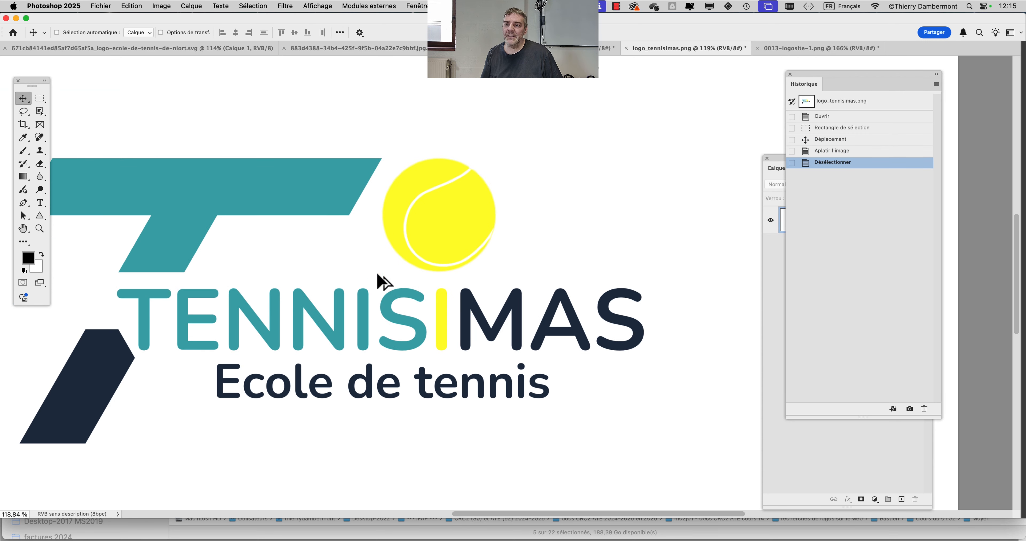
pyautogui.click(253, 6)
pyautogui.click(293, 106)
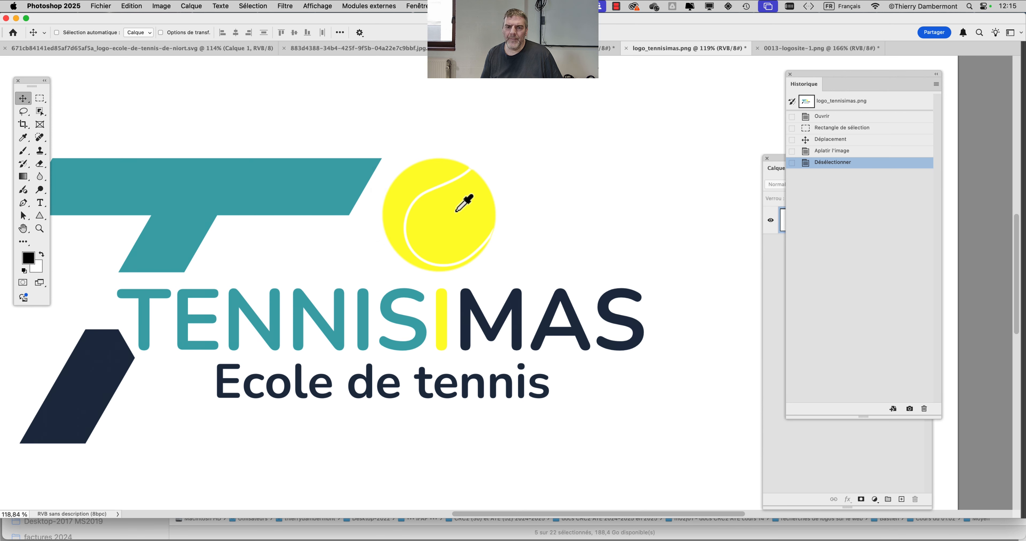
pyautogui.click(480, 203)
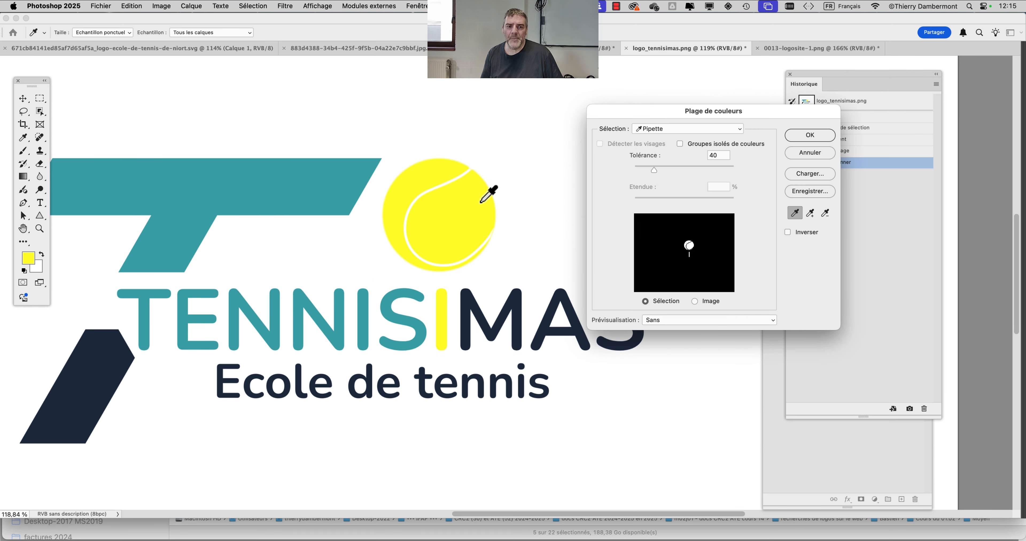
pyautogui.click(810, 135)
# Start a Hue/Saturation adjustment on the selected yellow areas with Colorize enabled, and raise the lightness to +49.
pyautogui.press('super+u')
pyautogui.click(817, 244)
pyautogui.moveTo(668, 191); pyautogui.dragTo(616, 222)
pyautogui.moveTo(721, 190); pyautogui.dragTo(776, 191)
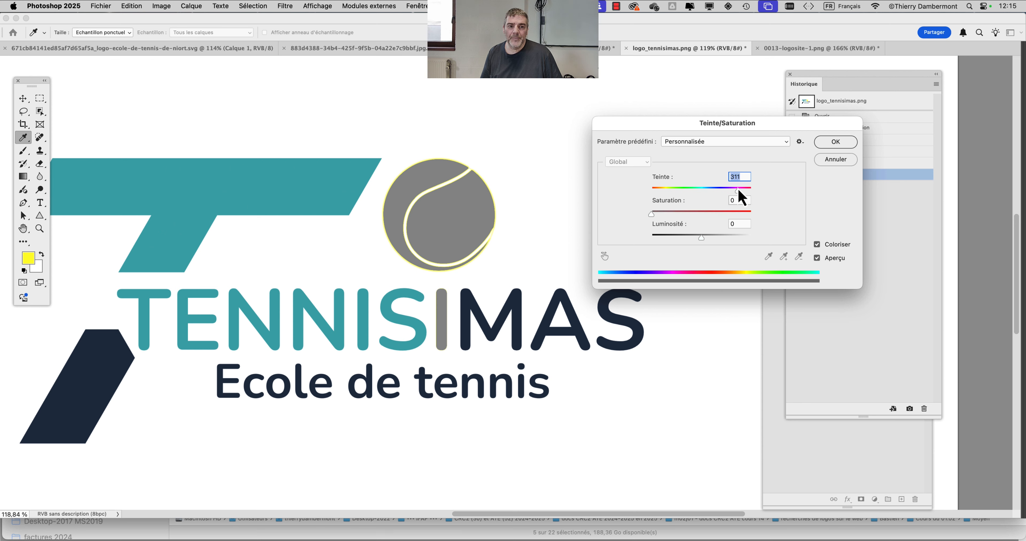
pyautogui.click(697, 190)
pyautogui.moveTo(701, 238); pyautogui.dragTo(726, 238)
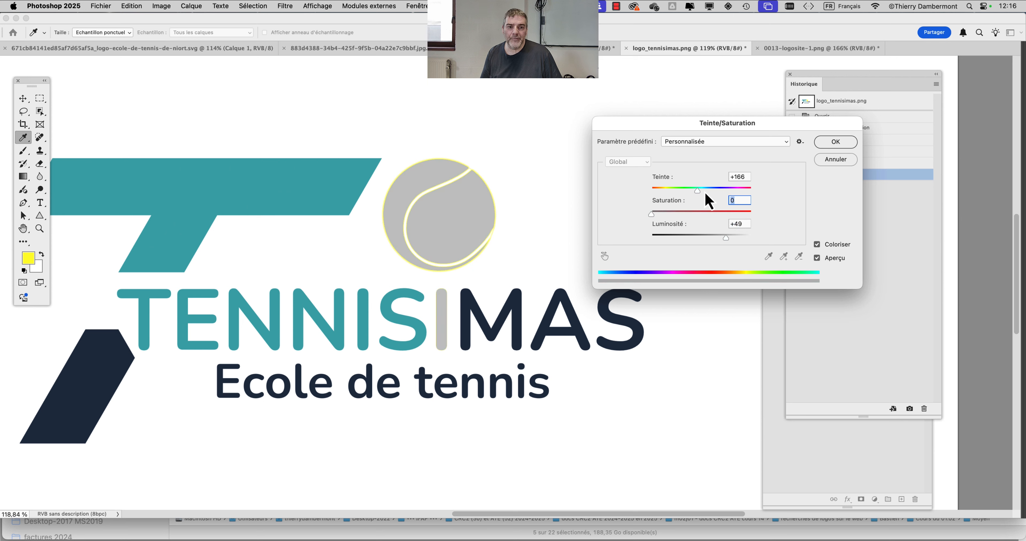
# Shift the colorized hue of the ball and letter I to a soft orange-yellow, increase the saturation, and apply the adjustment.
pyautogui.click(737, 191)
pyautogui.click(712, 214)
pyautogui.click(681, 191)
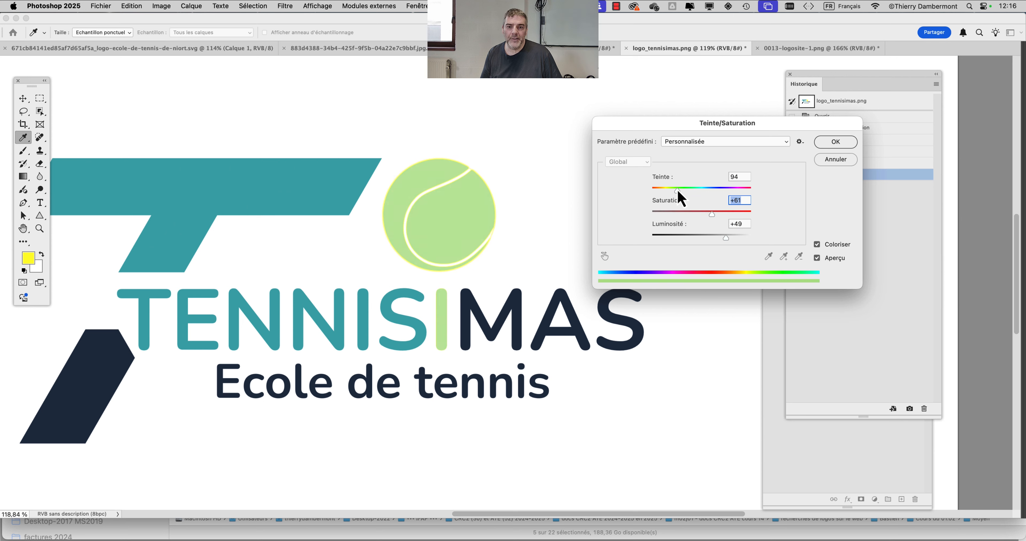
pyautogui.moveTo(682, 191)
pyautogui.mouseDown()
pyautogui.moveTo(767, 193)
pyautogui.moveTo(671, 196)
pyautogui.moveTo(730, 214)
pyautogui.moveTo(664, 193)
pyautogui.mouseUp()
pyautogui.click(735, 215)
pyautogui.click(835, 142)
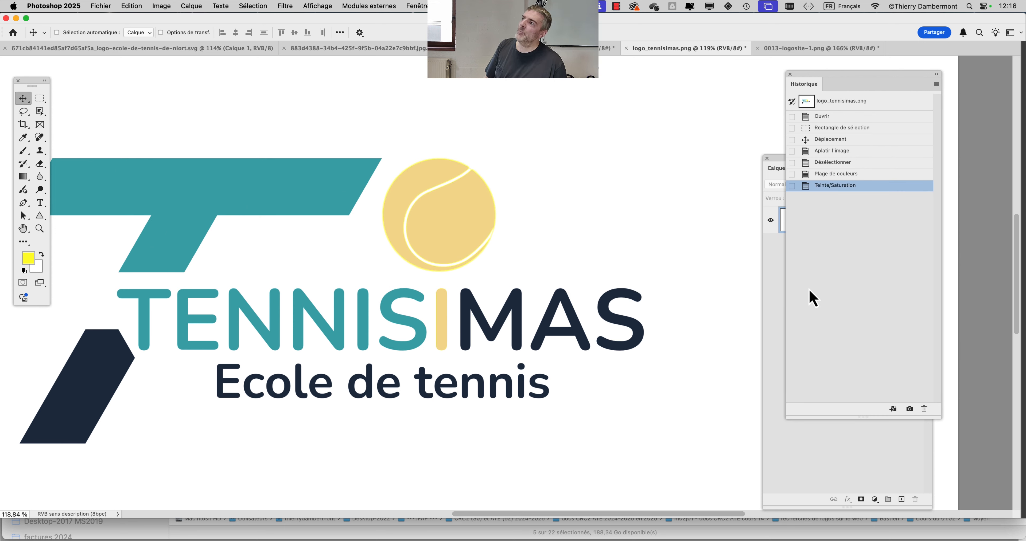
# Quit the application without saving the changes to the open logo documents.
pyautogui.hscroll(-3, 483, 283)
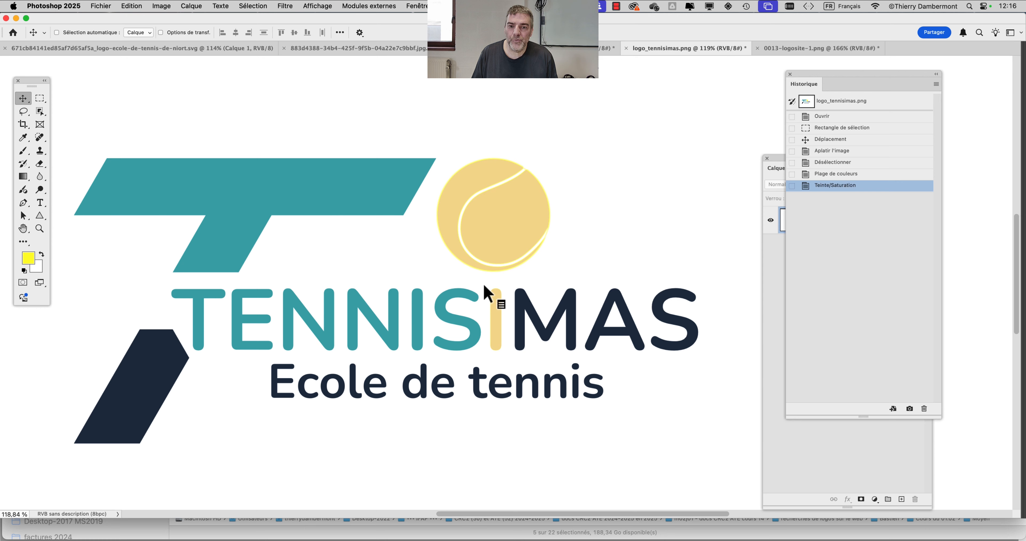
pyautogui.press('super+q')
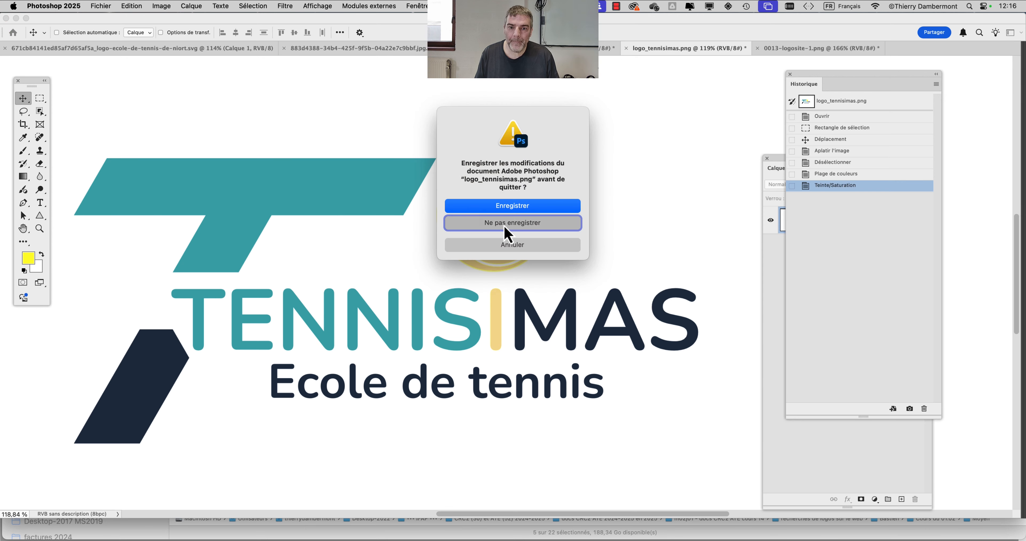
pyautogui.click(505, 227)
pyautogui.click(510, 224)
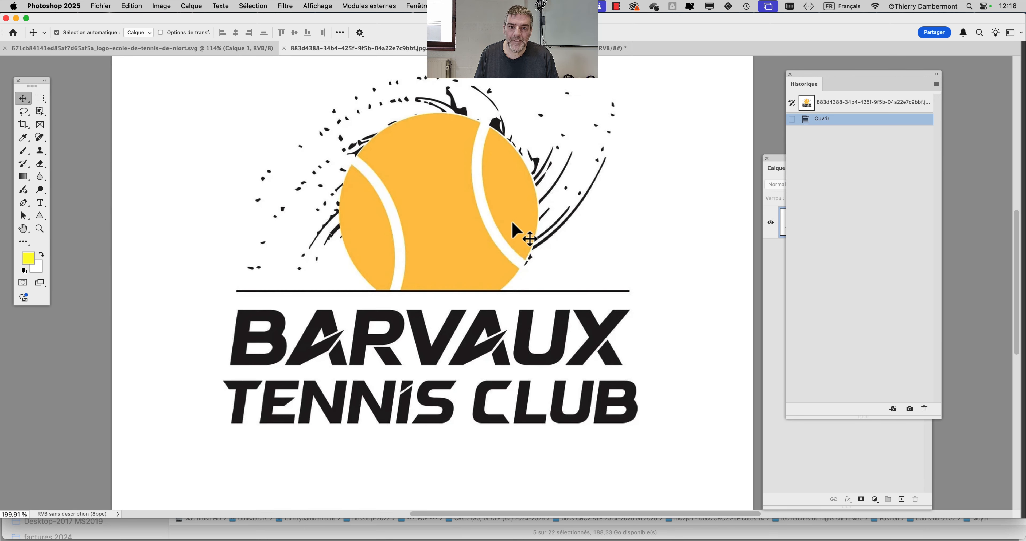
pyautogui.click(522, 223)
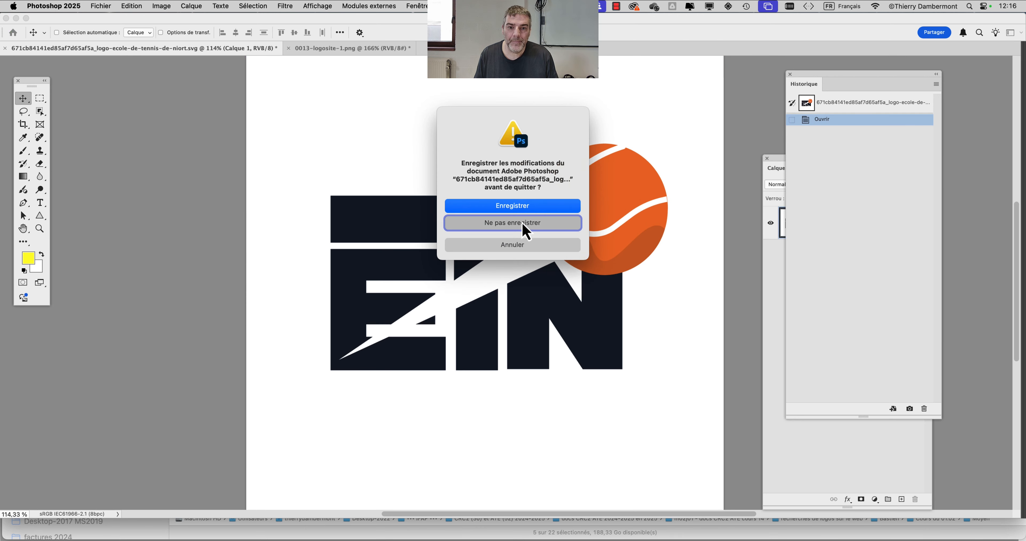